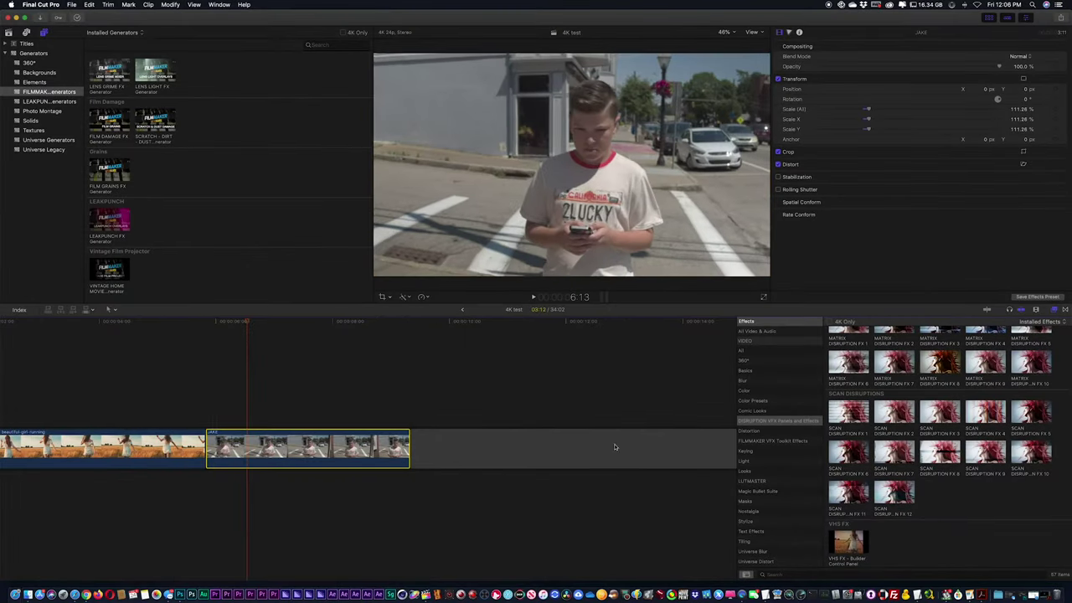
Browse the FILMMAKER VFX Toolkit and LUTMASTER effect categories, then open the Window menu
click(746, 441)
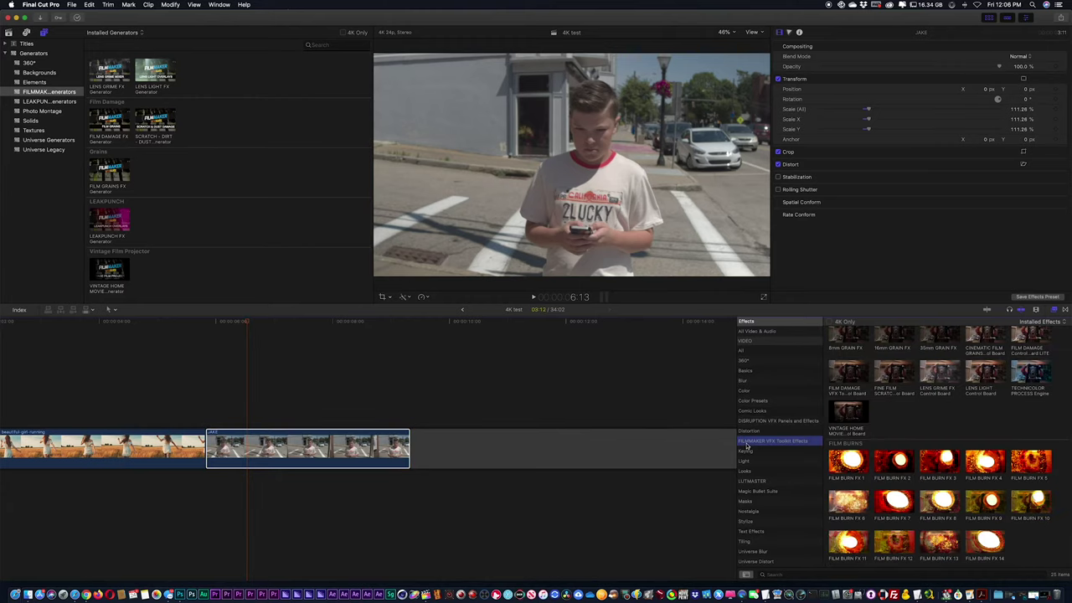
click(749, 480)
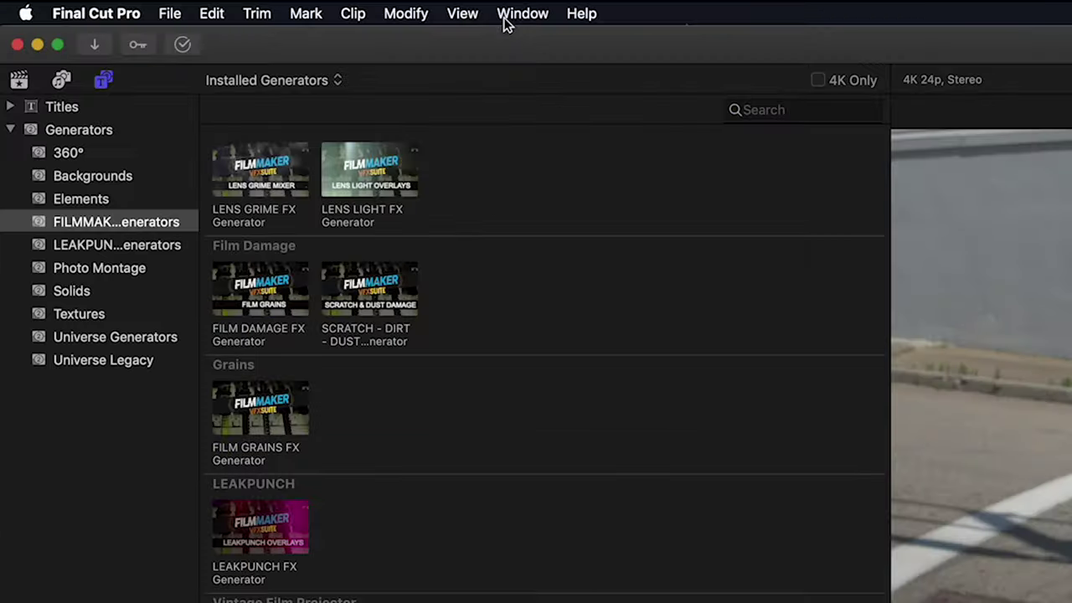
click(212, 7)
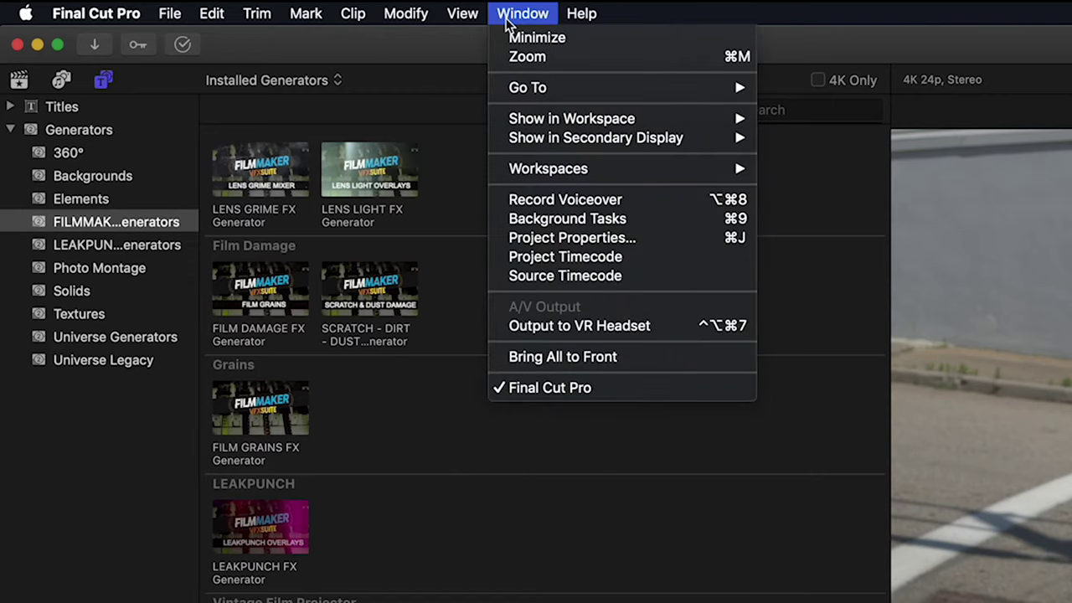
Show the Transitions browser with the TRANSITIONPUNCH 5.0 category selected
mouse_move(546, 120)
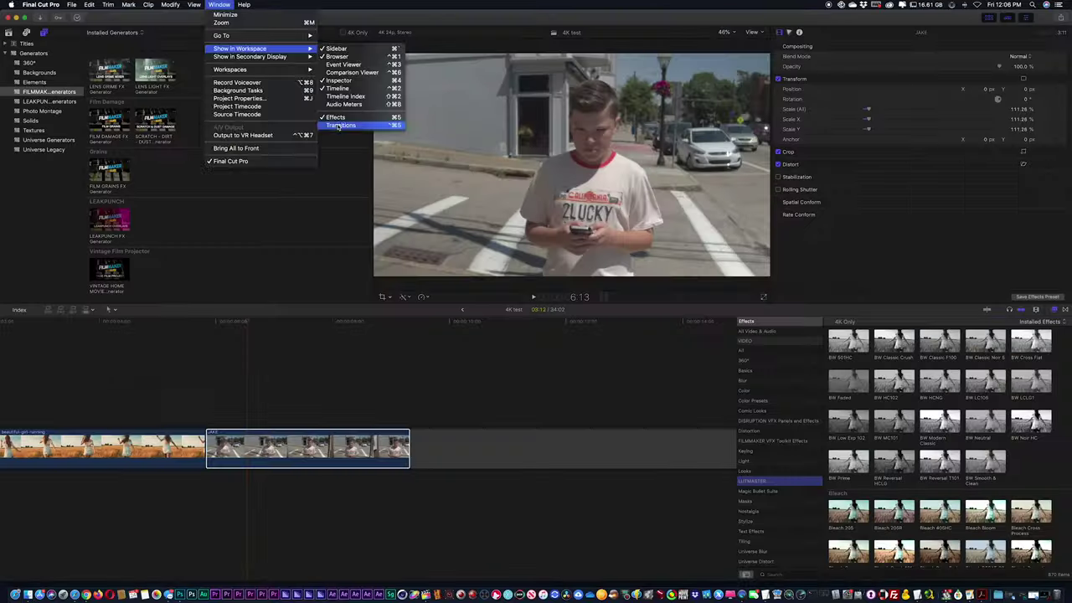
click(806, 303)
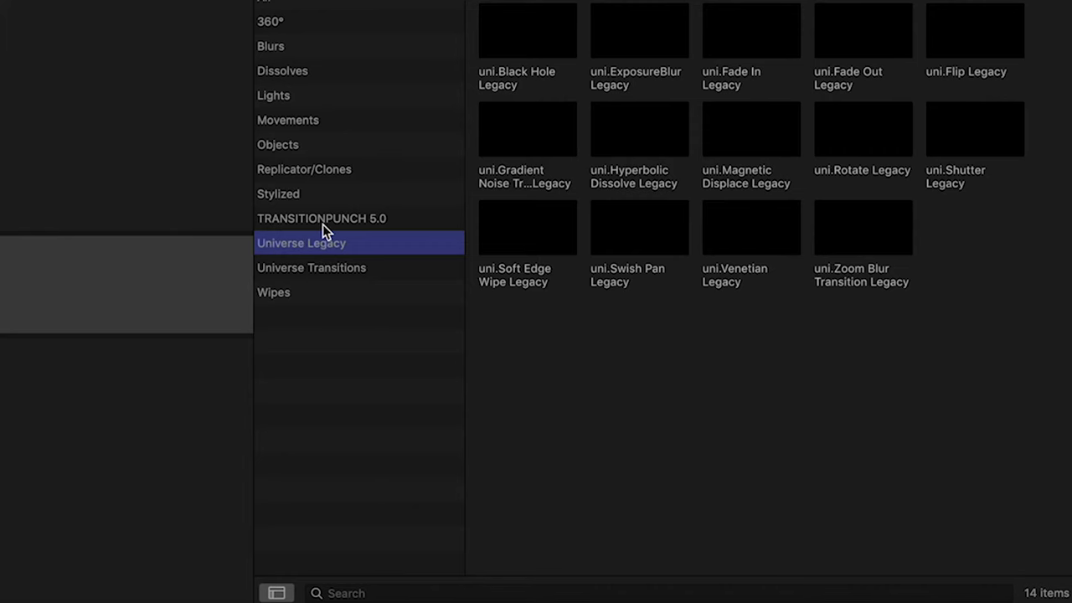
click(763, 423)
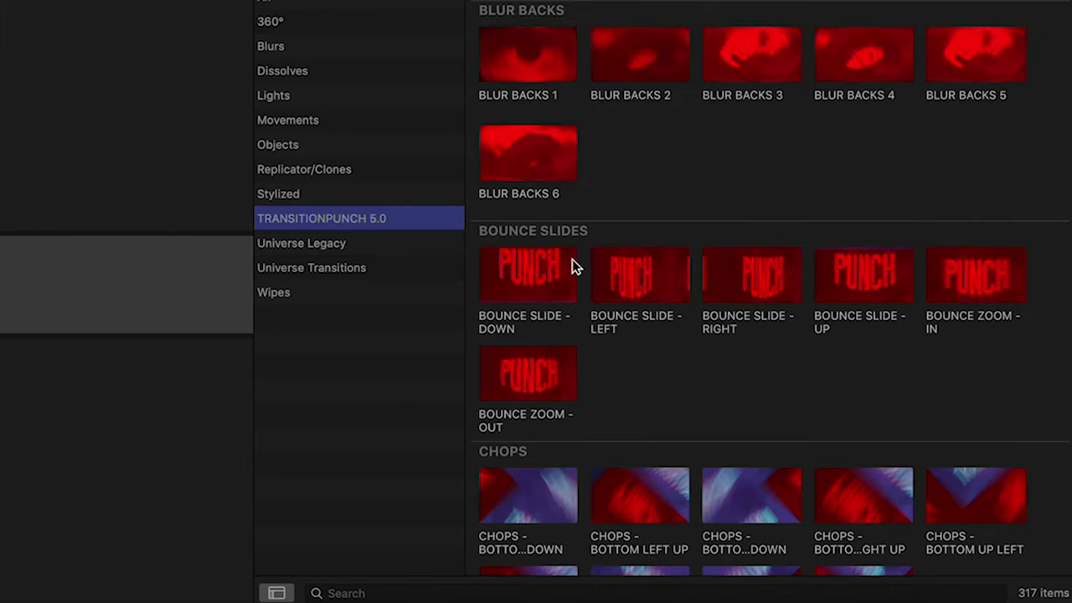
Scroll to the GLITCH Transitions set and select GLITCH_Transition_2
scroll(706, 153, down, 5)
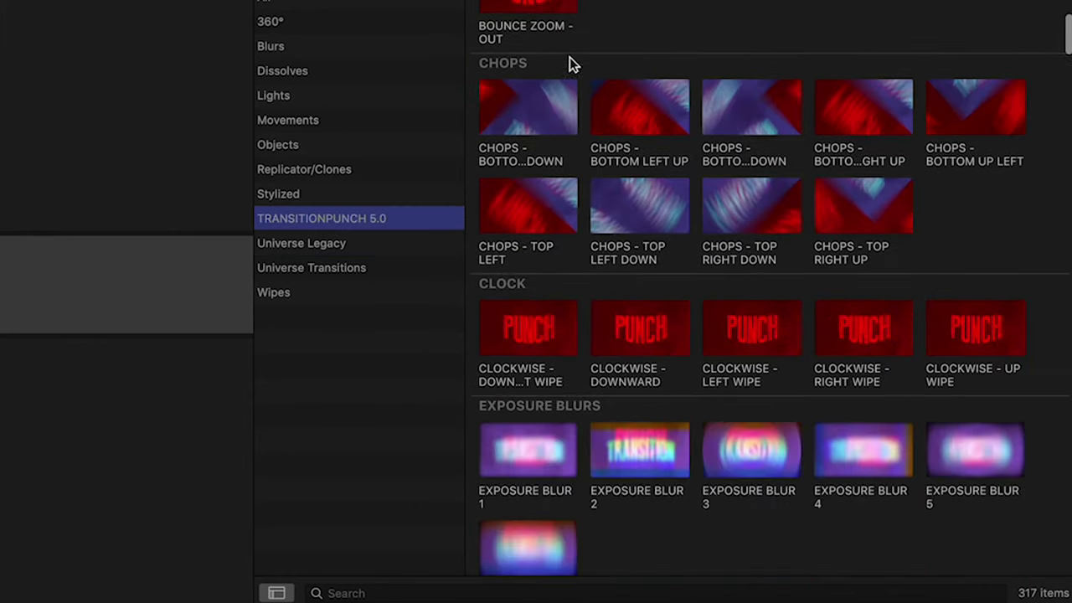
scroll(600, 134, down, 3)
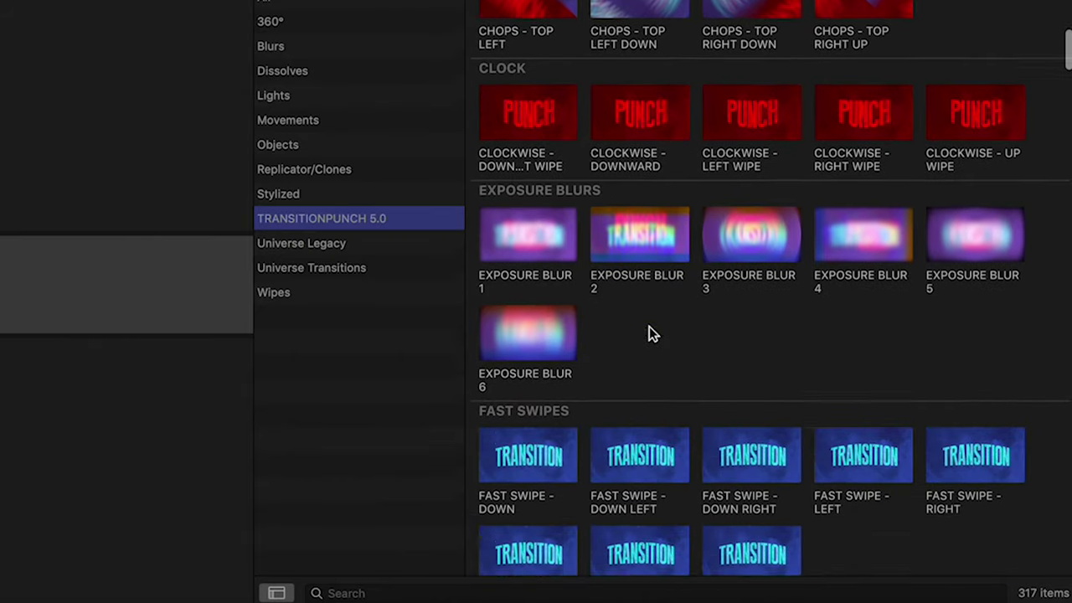
scroll(651, 333, down, 7)
scroll(651, 333, down, 9)
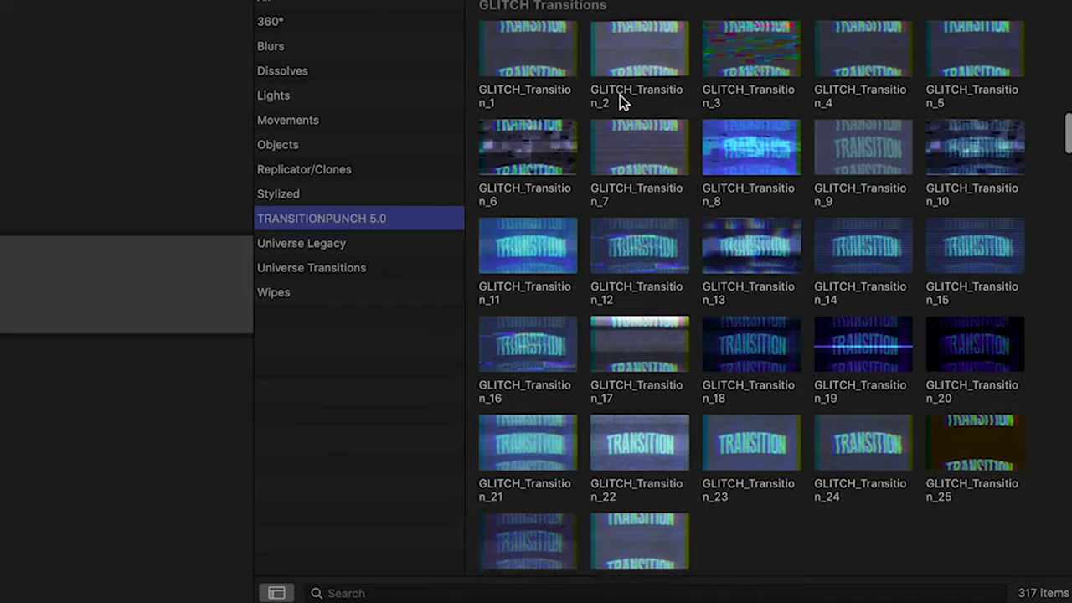
scroll(619, 101, down, 3)
scroll(619, 100, up, 4)
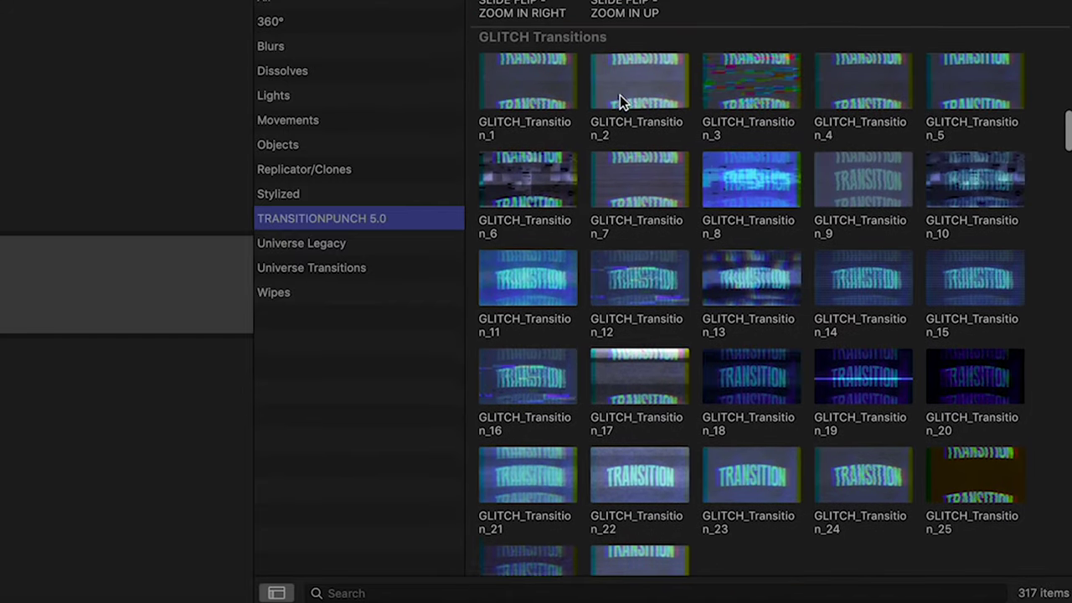
scroll(619, 94, up, 1)
click(647, 92)
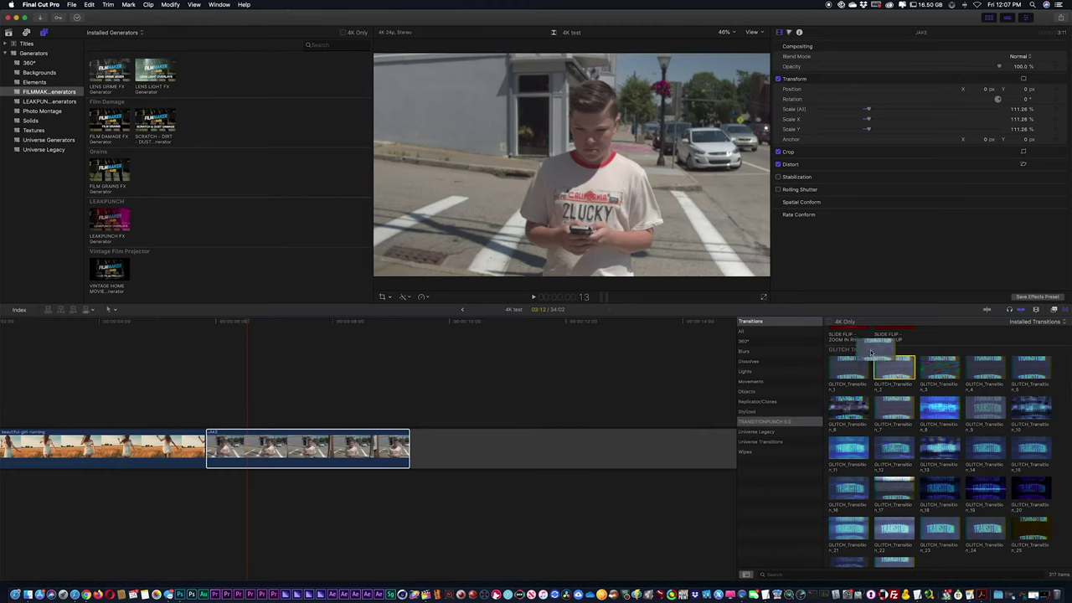
Place GLITCH_Transition_2 on the cut between the two clips and play it back
drag(647, 92, 0, 28)
drag(388, 342, 216, 432)
click(179, 326)
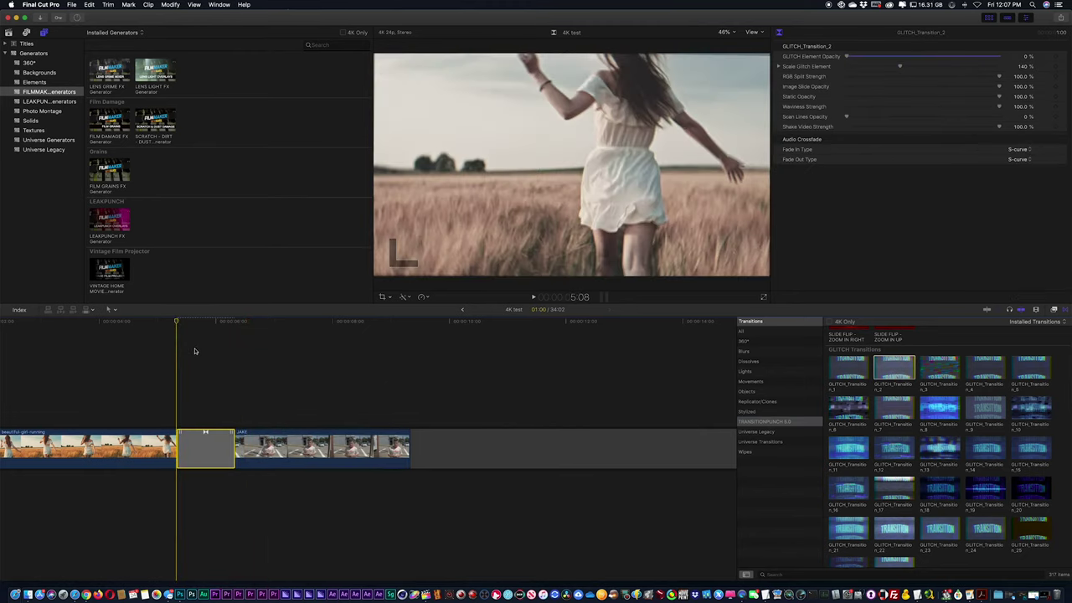
key(space)
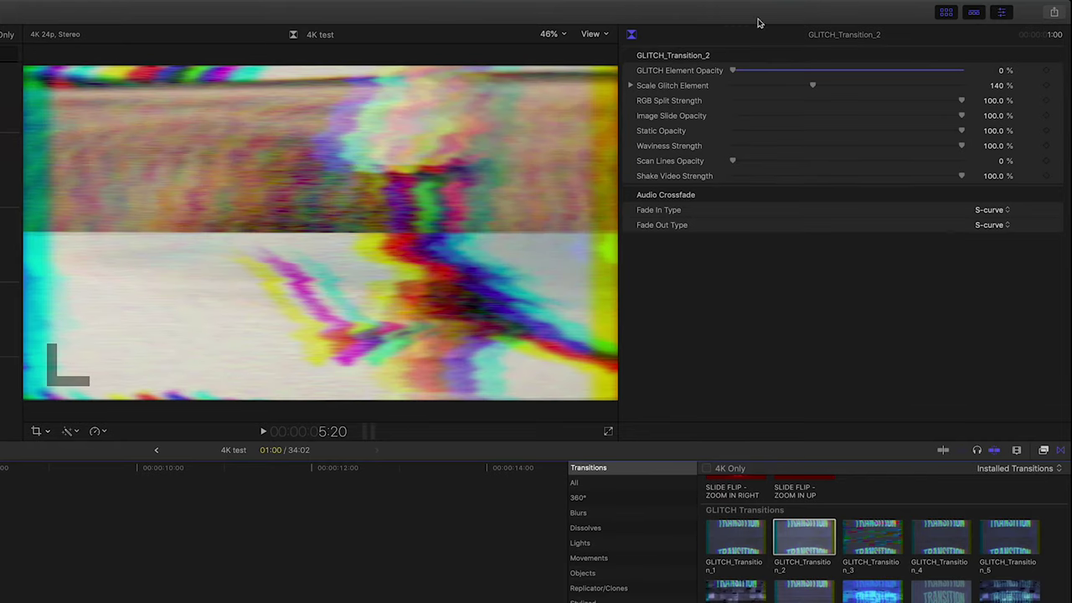
Set RGB Split Strength to 68.82% and Scan Lines Opacity to 39.63%, keeping Scale Glitch Element at 140%
mouse_move(734, 72)
mouse_down()
mouse_move(808, 77)
mouse_move(721, 67)
mouse_up()
drag(813, 87, 823, 88)
key(super+z)
drag(848, 107, 893, 121)
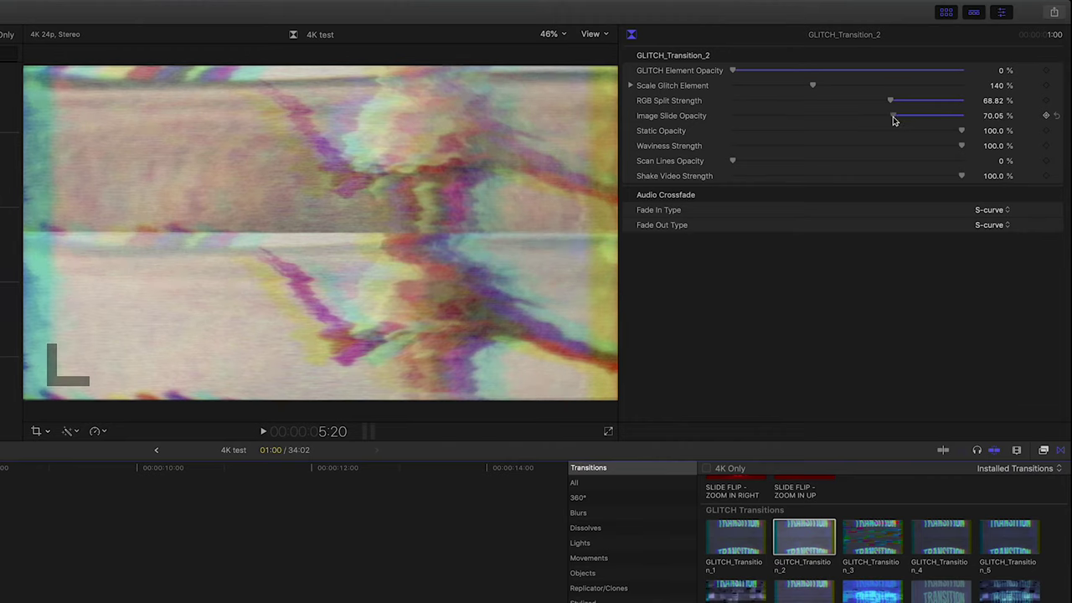
drag(732, 161, 823, 161)
key(space)
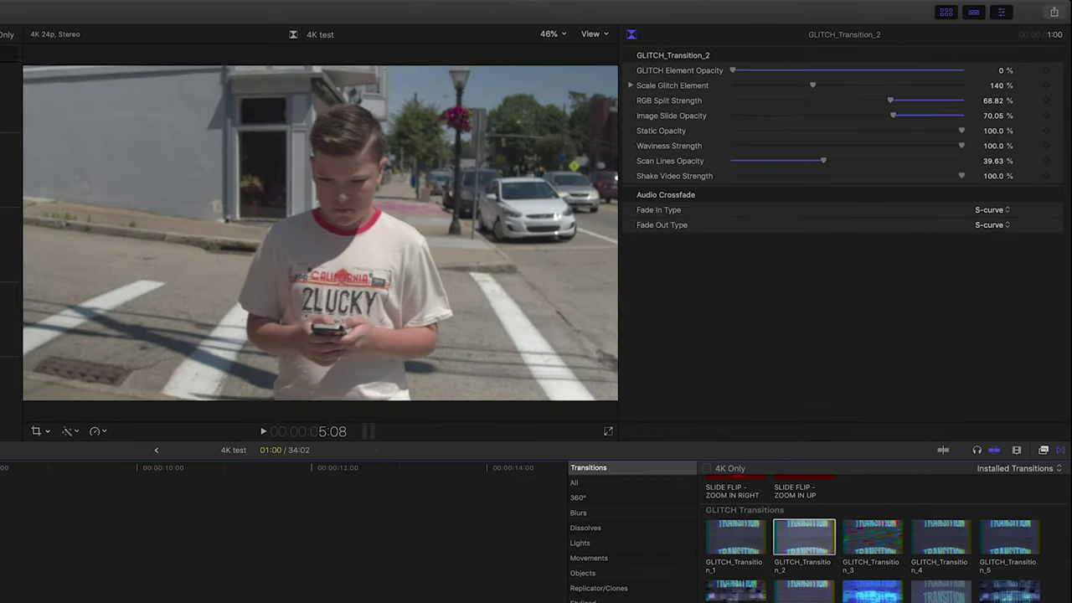
scroll(819, 594, down, 10)
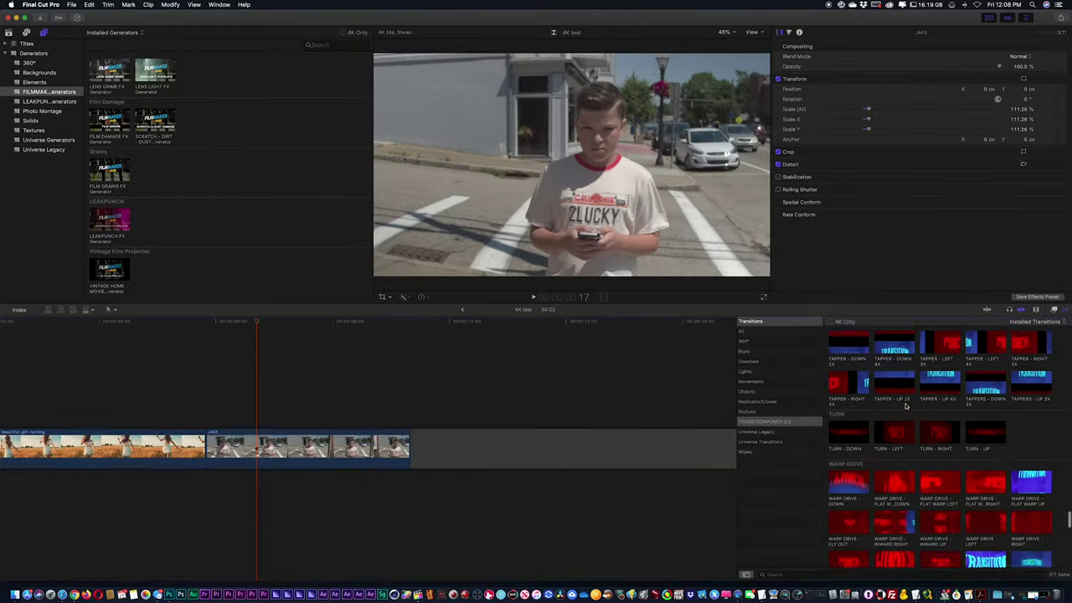
Scroll past Tappers and Warp Drive to Zooms and drop ZOOM - IN on the cut
scroll(905, 406, up, 5)
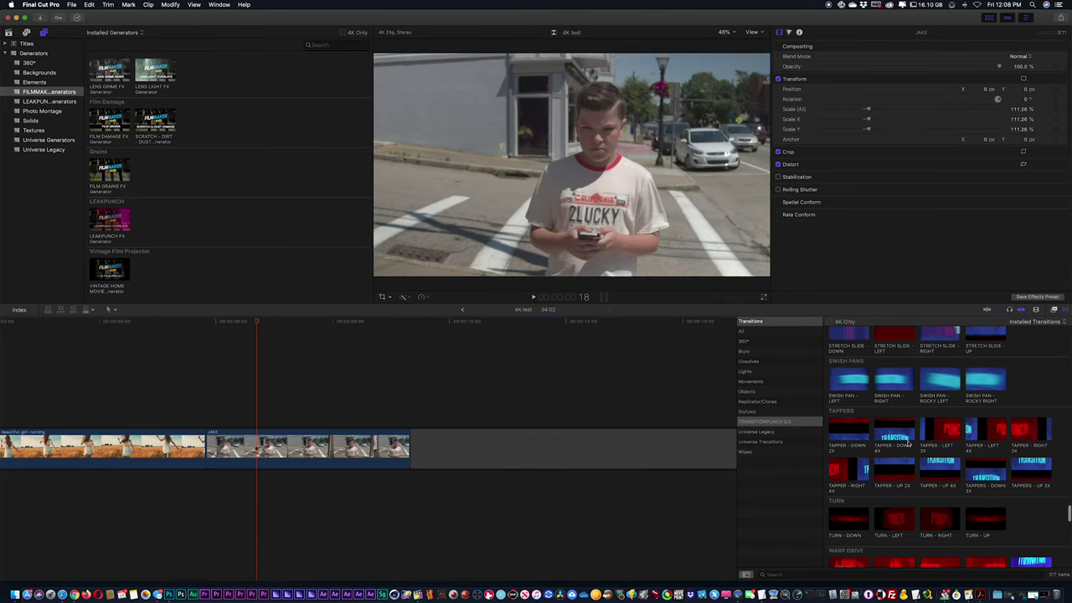
scroll(908, 444, down, 5)
scroll(908, 443, down, 4)
scroll(908, 443, down, 4)
scroll(908, 443, down, 2)
scroll(908, 444, up, 3)
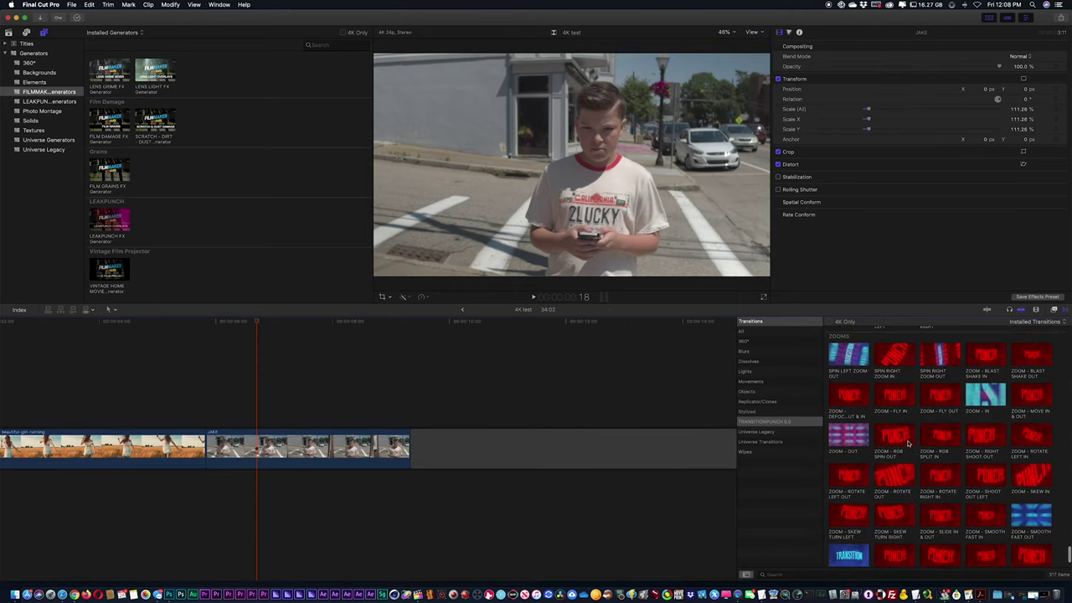
scroll(908, 443, up, 1)
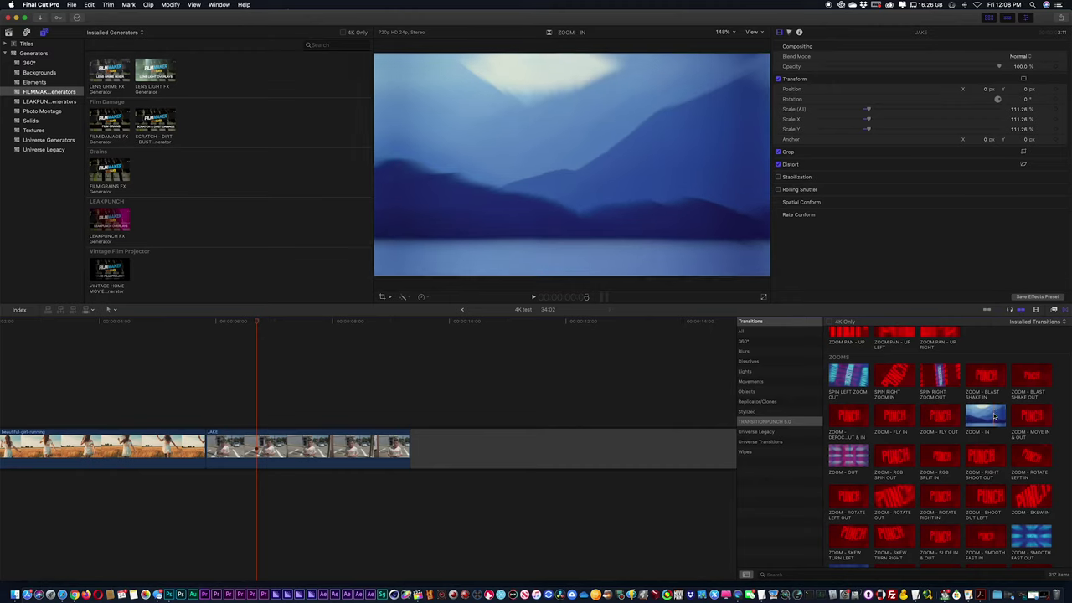
drag(993, 416, 201, 435)
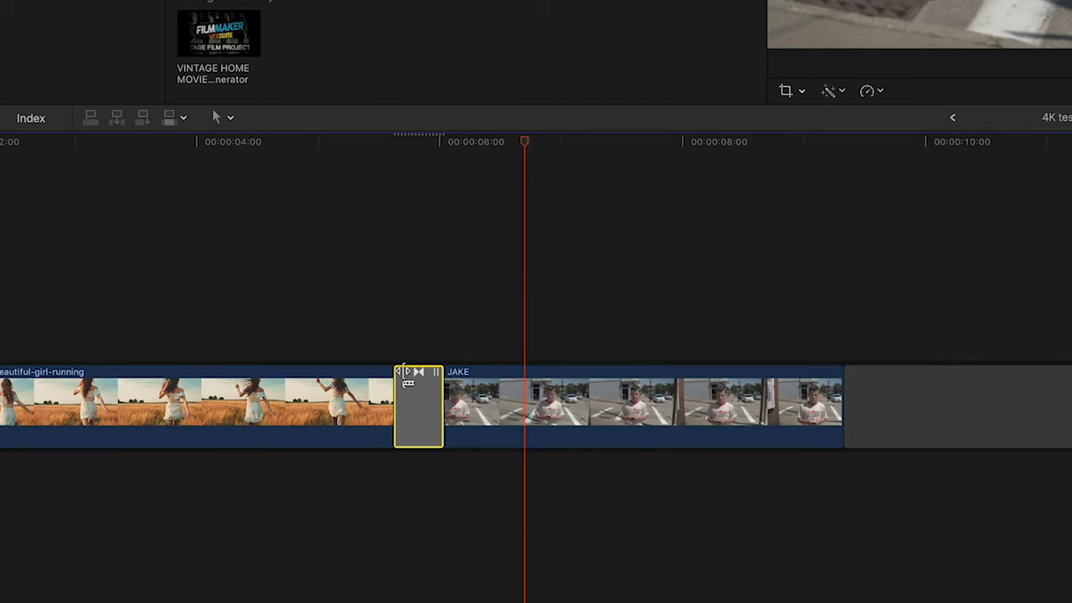
Zoom the timeline, stretch the transition to one second (01:00), and play it back
key(super+equal)
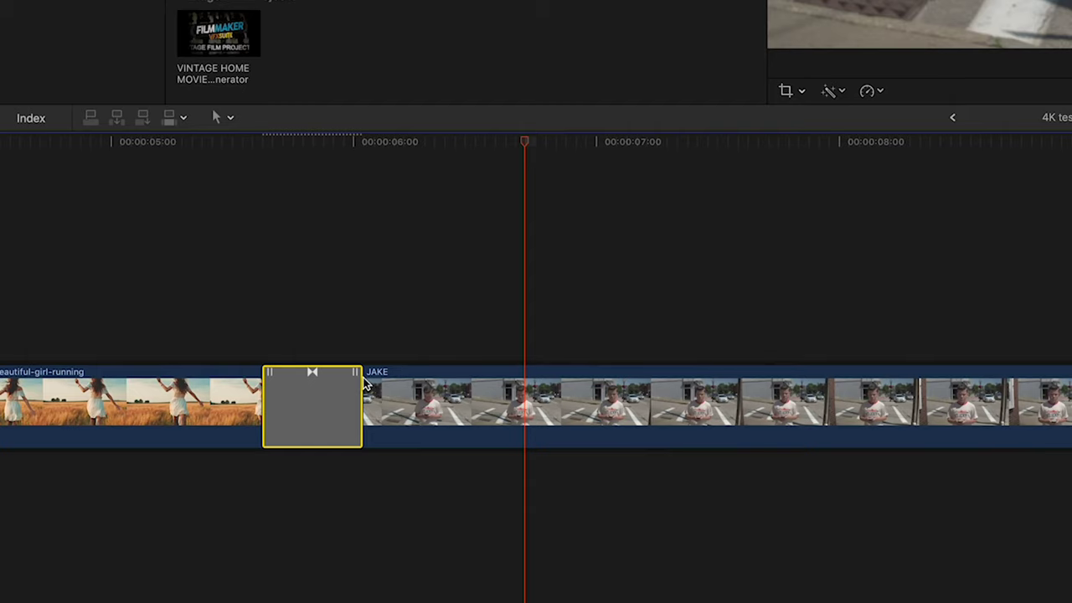
drag(264, 377, 226, 377)
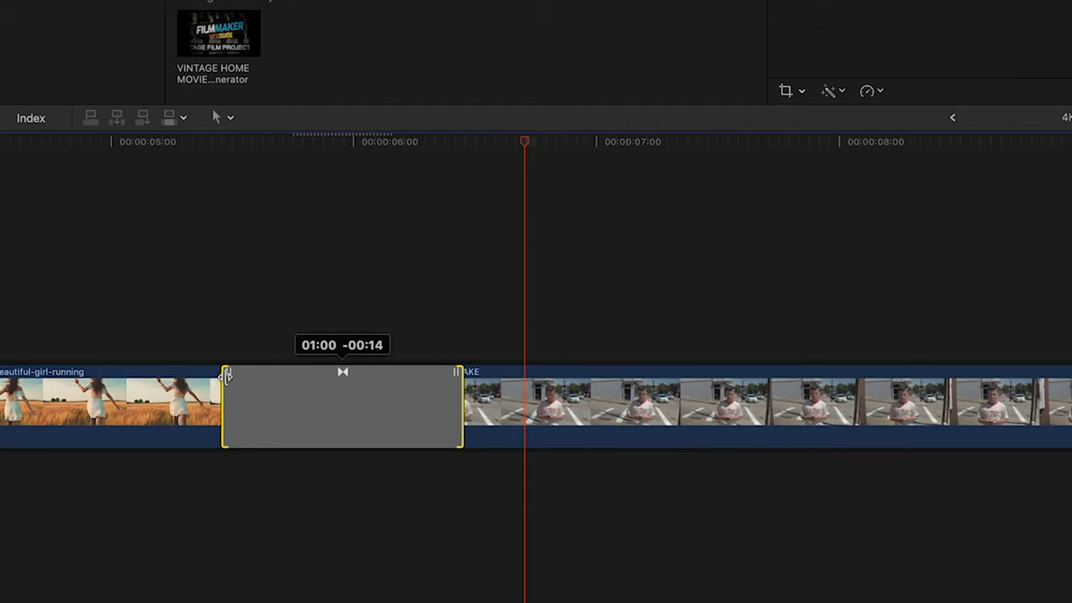
drag(226, 377, 224, 377)
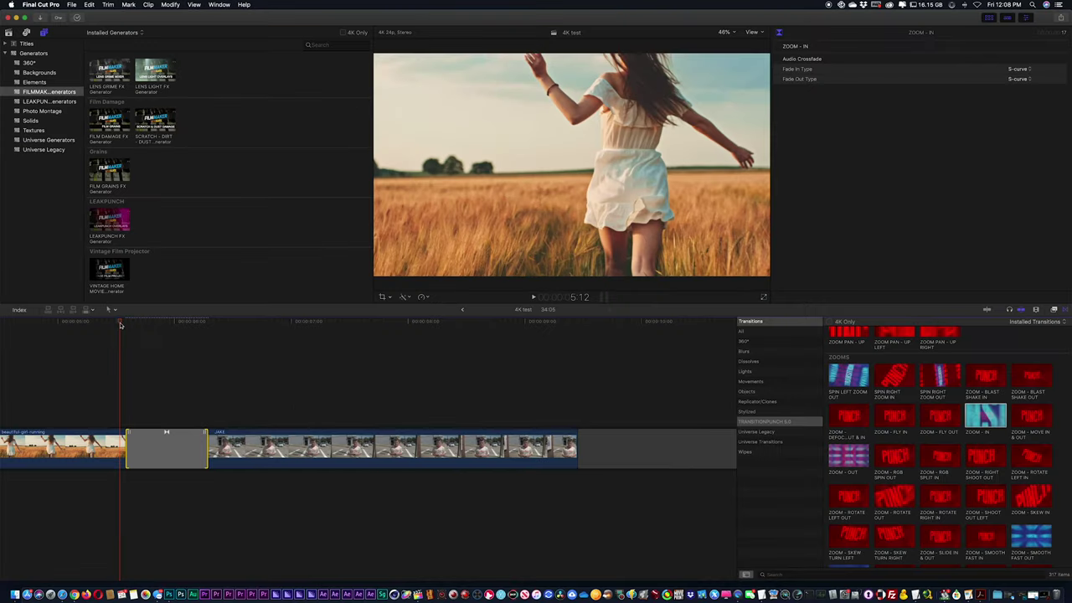
key(space)
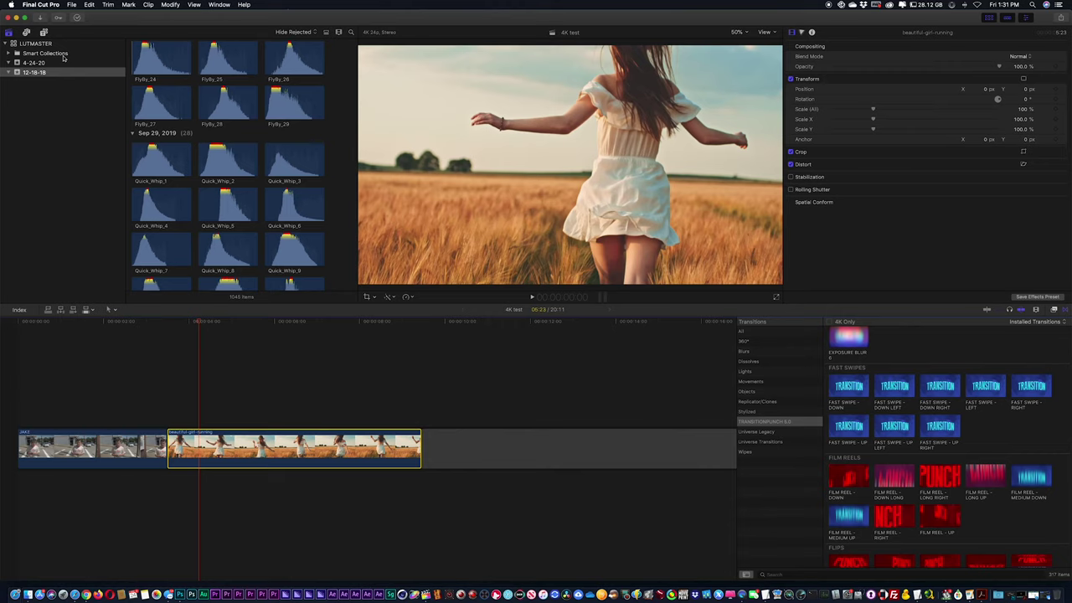
Import the whole Ultimate Transitions sound pack folder and view its Digital keyword collection
click(74, 5)
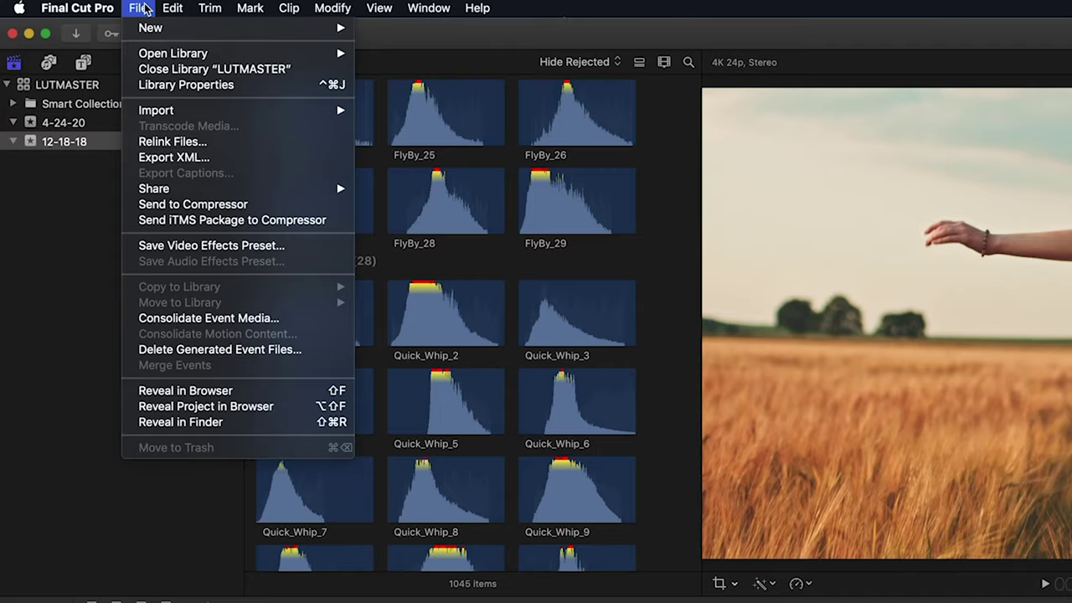
mouse_move(318, 110)
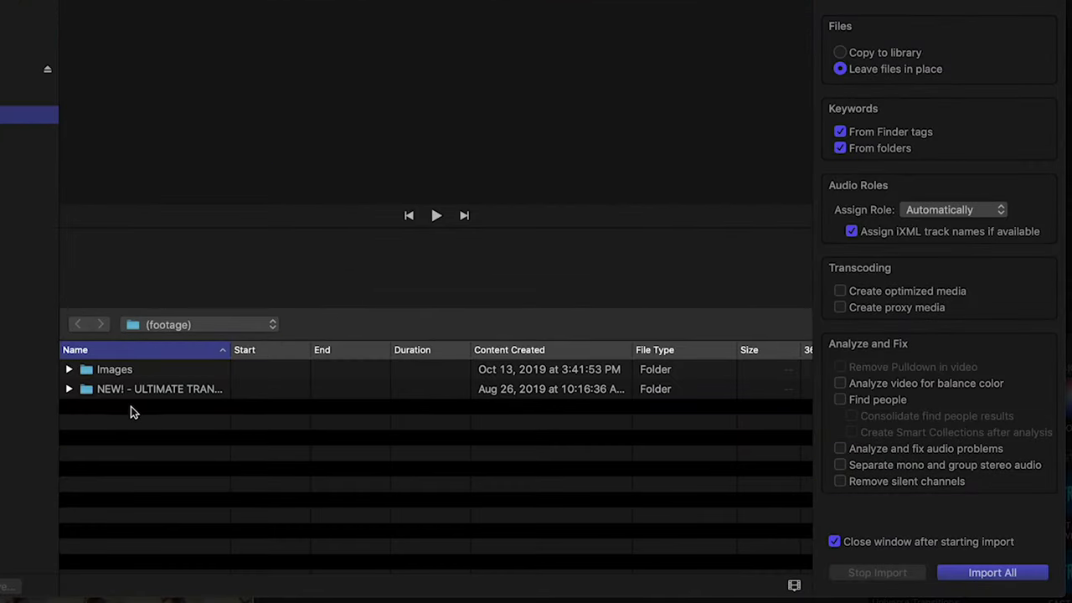
click(135, 390)
click(69, 389)
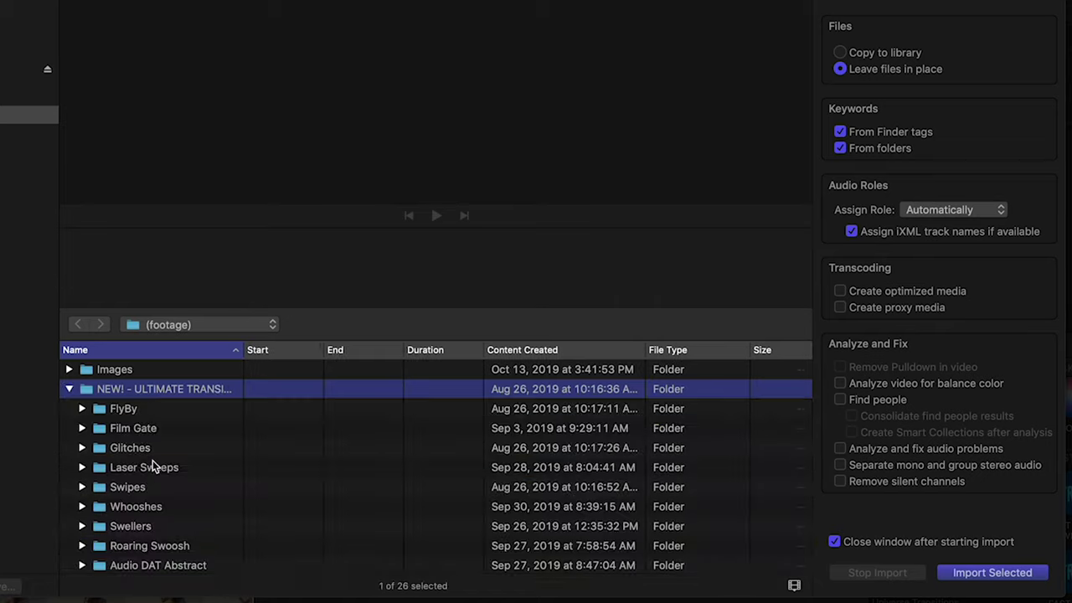
scroll(144, 399, down, 3)
scroll(149, 416, down, 4)
scroll(149, 417, up, 6)
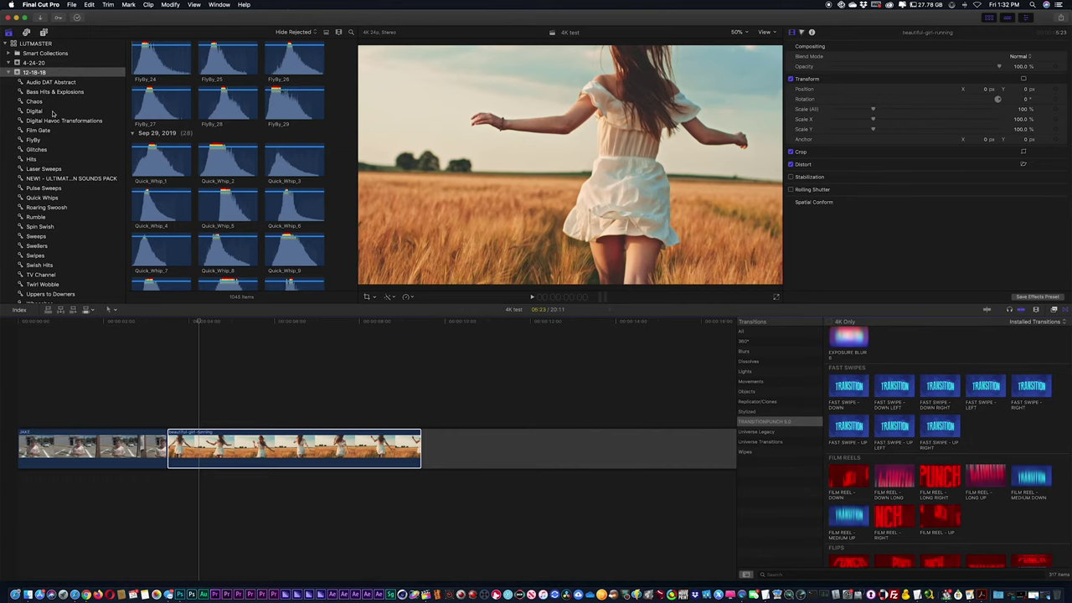
click(53, 113)
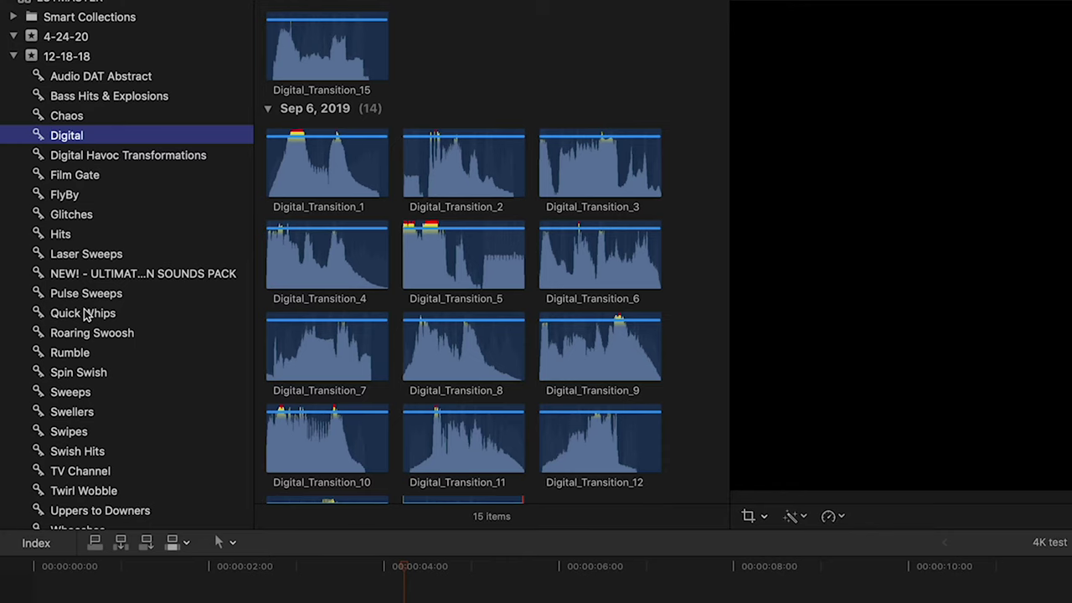
Audition Pulse_Sweep_1, Spin_Swish_4 and Spin_Swish_7 from the Pulse Sweeps and Spin Swish collections
click(86, 297)
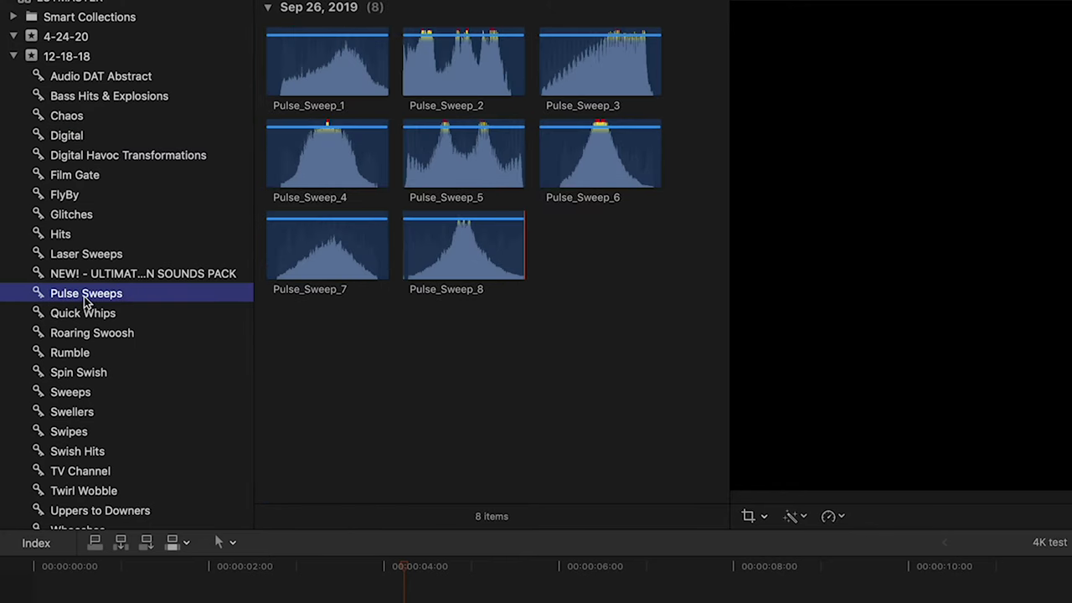
click(303, 72)
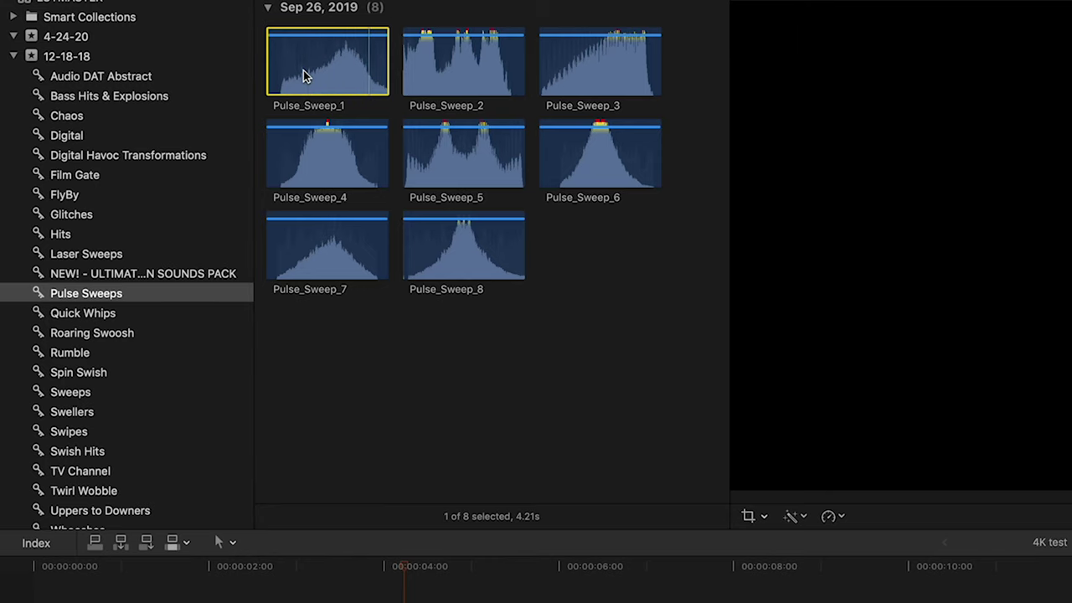
scroll(95, 397, down, 1)
click(92, 365)
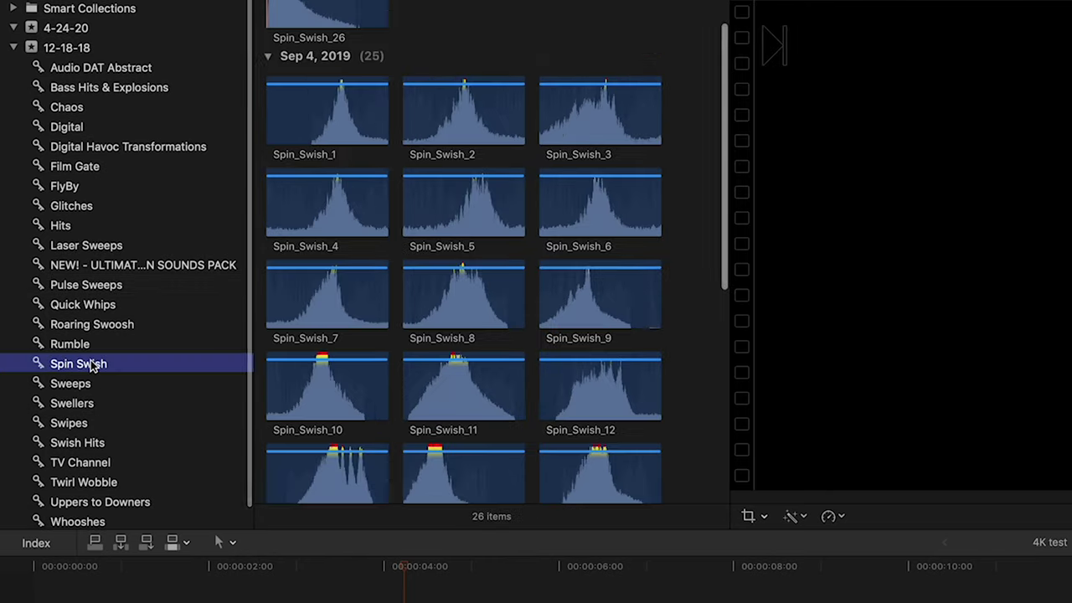
click(301, 206)
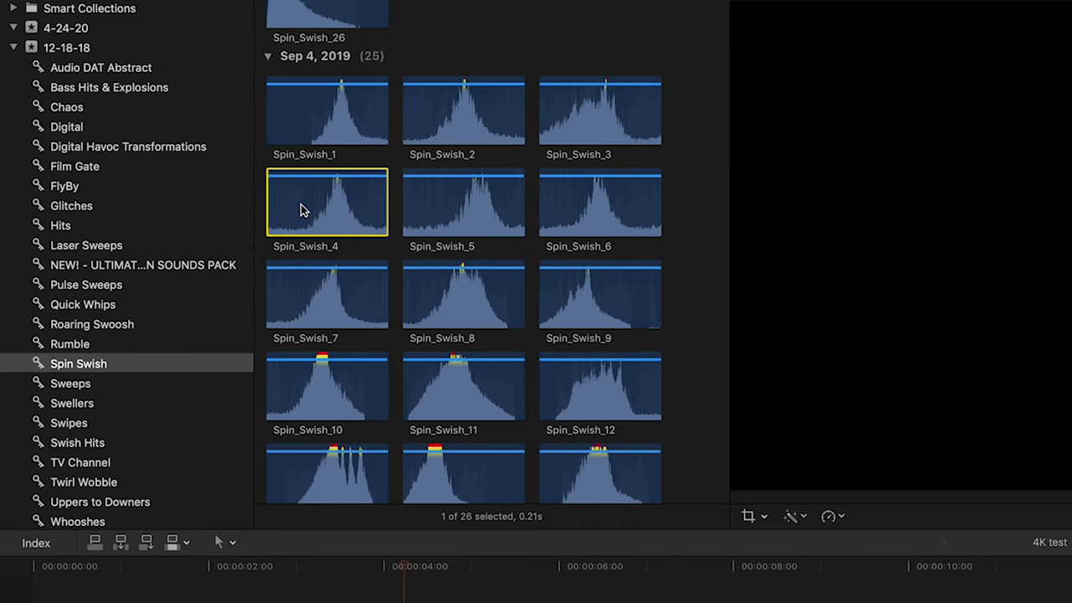
click(293, 300)
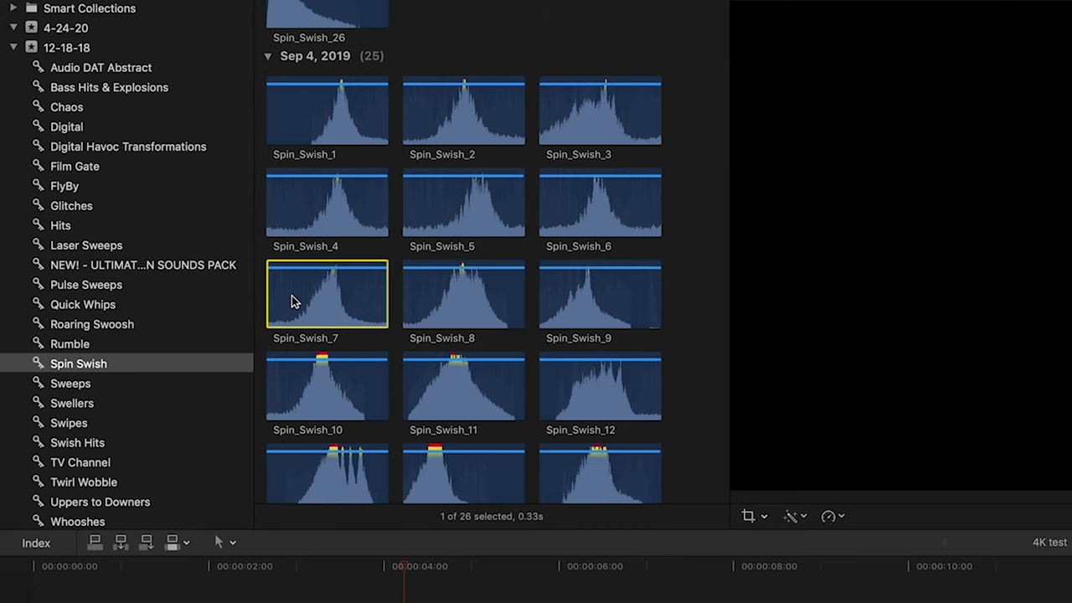
Check Swish Hits, then select and preview Swipes_9 in the Swipes collection
click(80, 443)
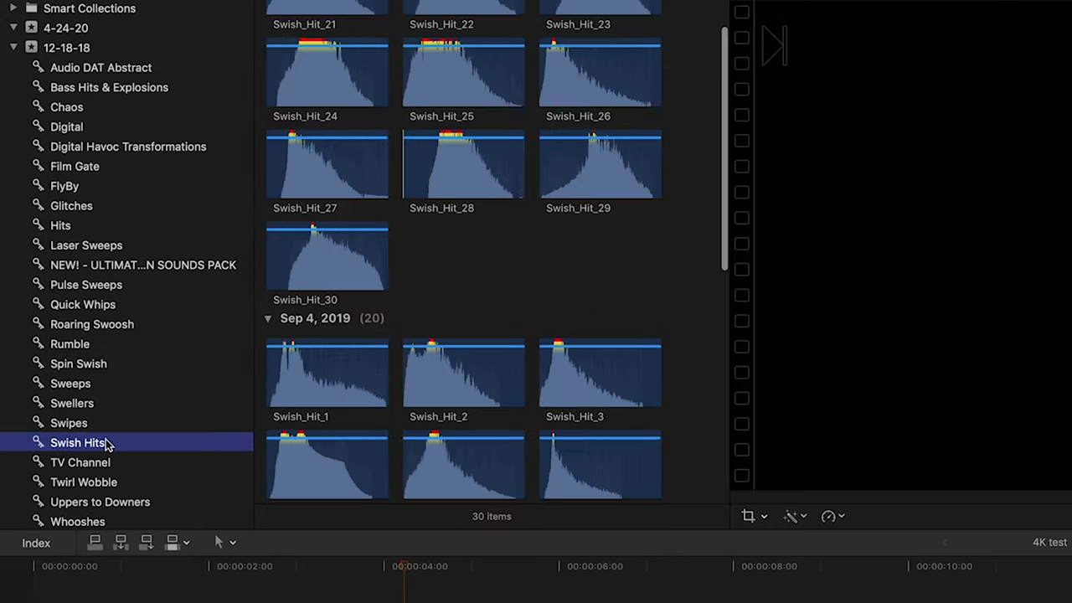
click(90, 423)
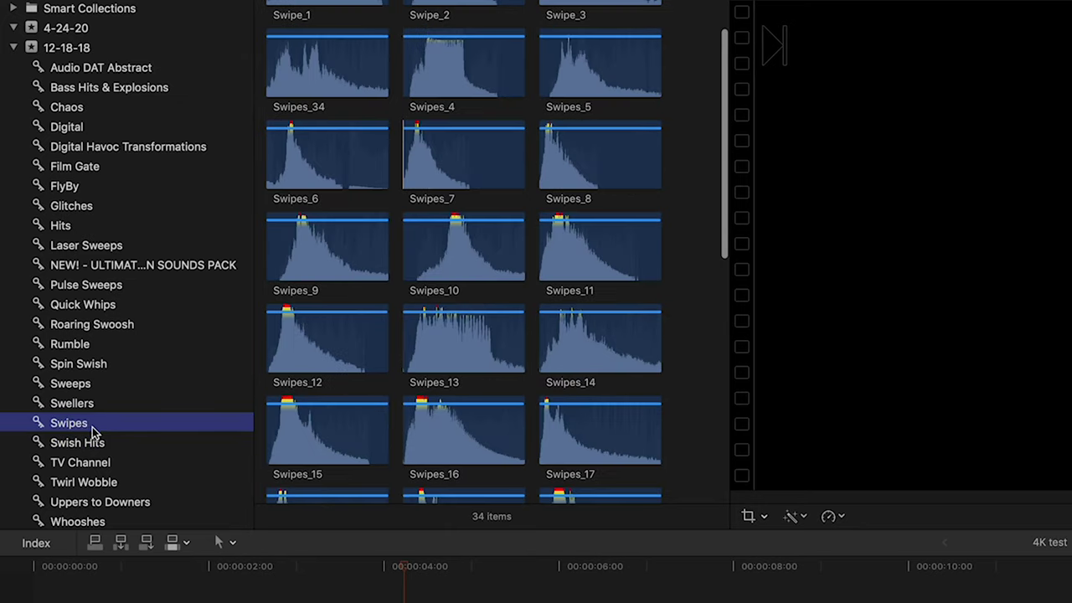
click(288, 248)
key(space)
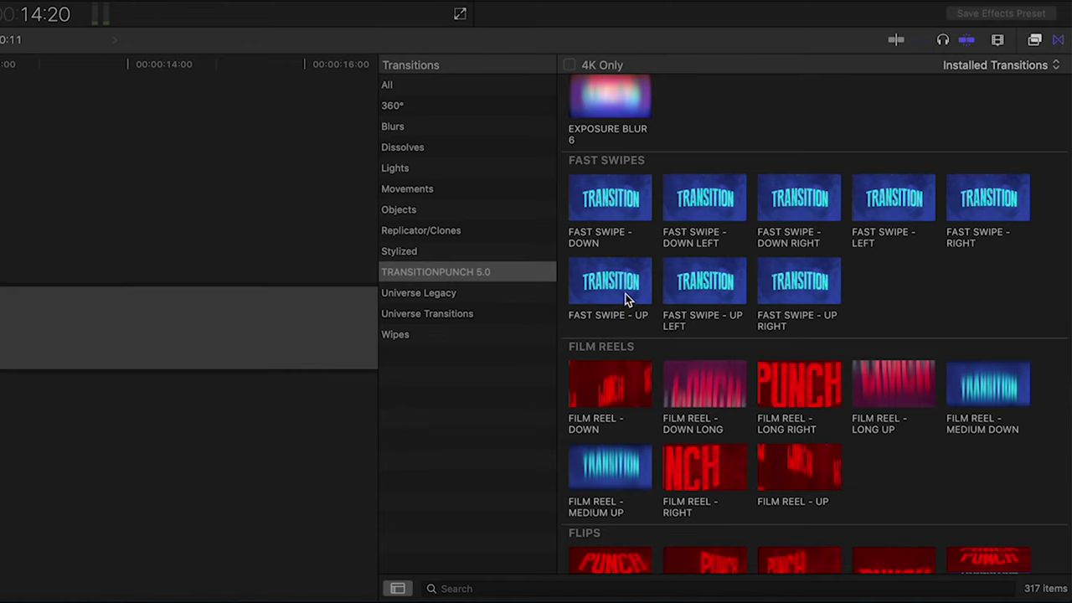
Put a fast swipe transition between JAKE and the running-girl clip and play it back
drag(622, 272, 254, 340)
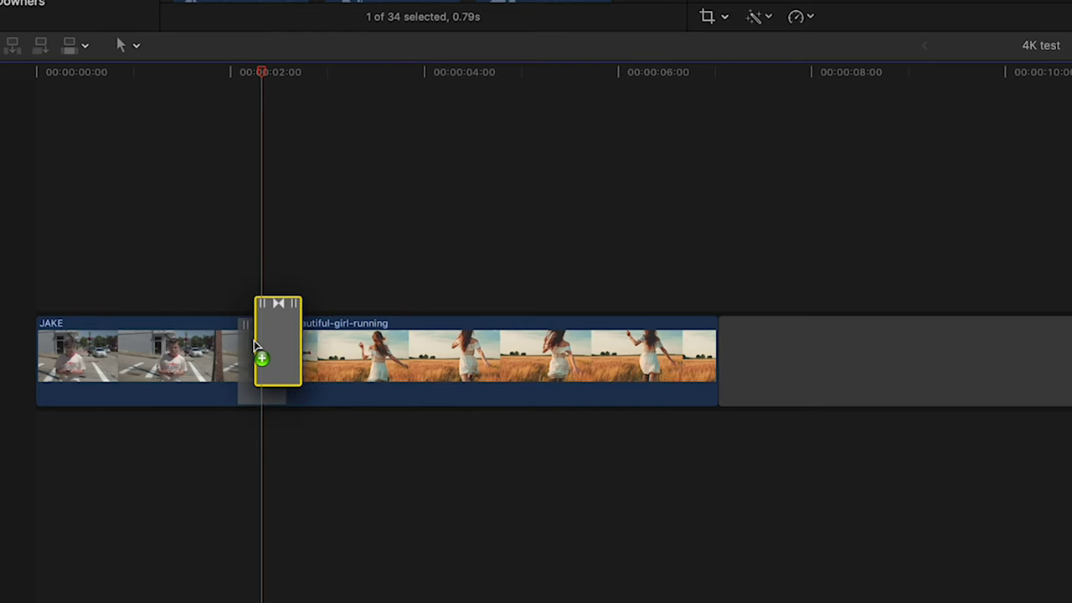
click(156, 321)
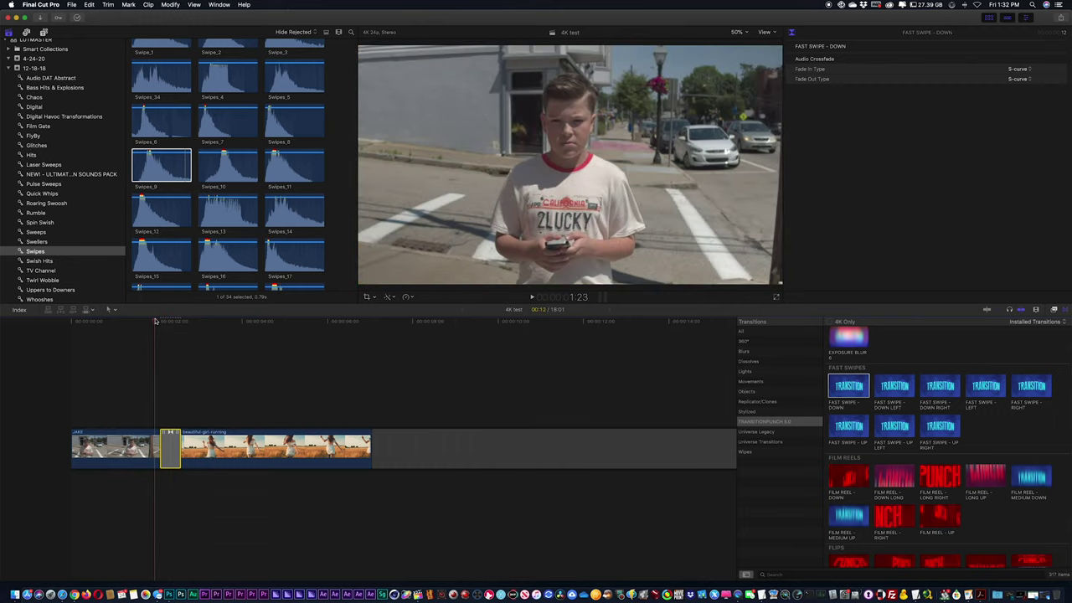
key(space)
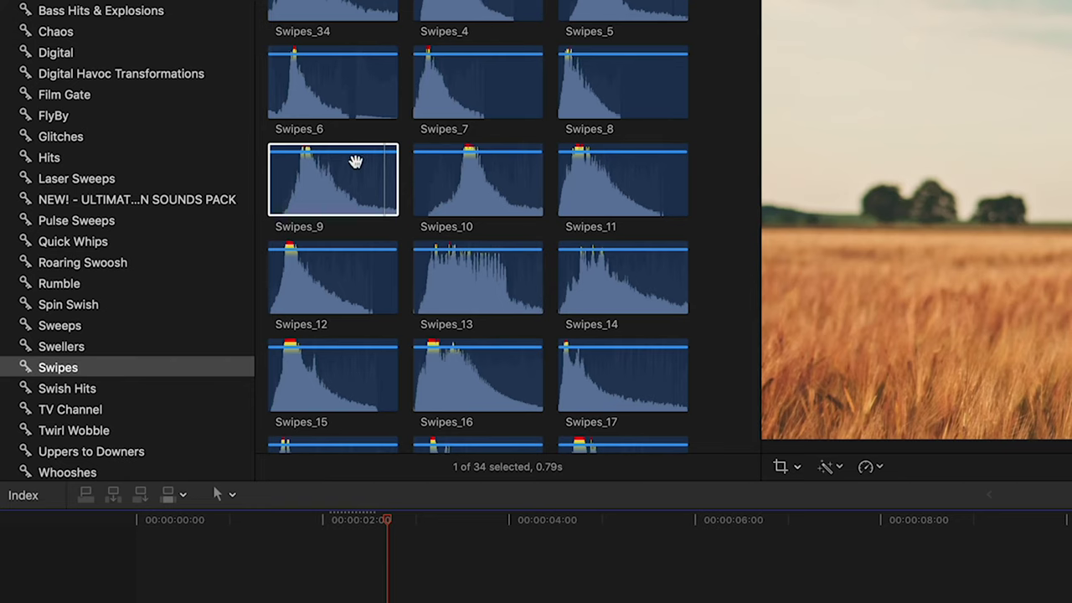
Connect the Swipes_9 sound beneath the transition and play it with the whoosh
drag(171, 158, 154, 314)
drag(316, 507, 327, 602)
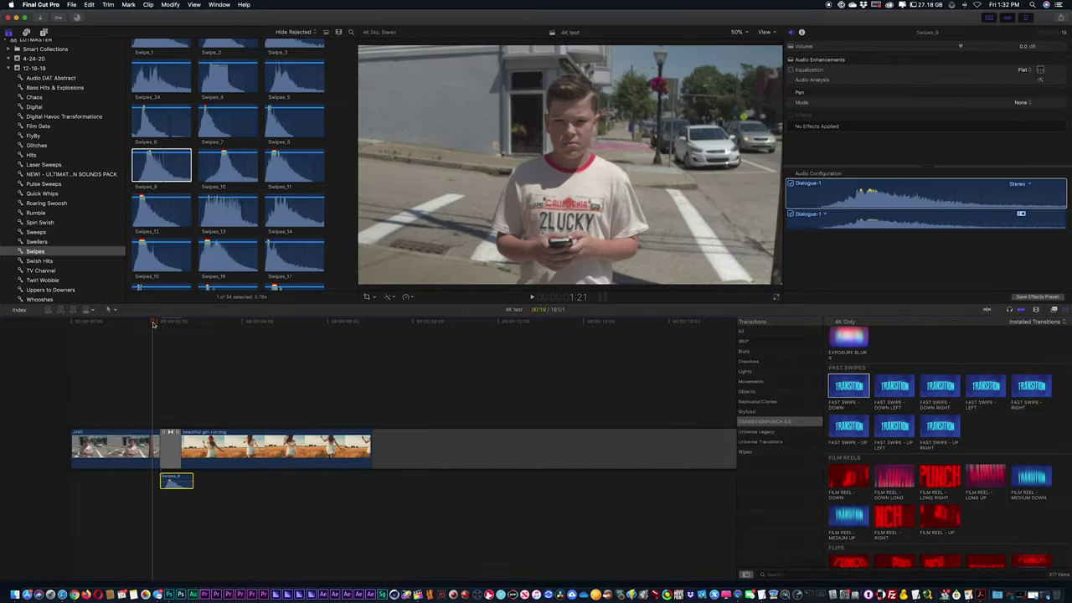
key(space)
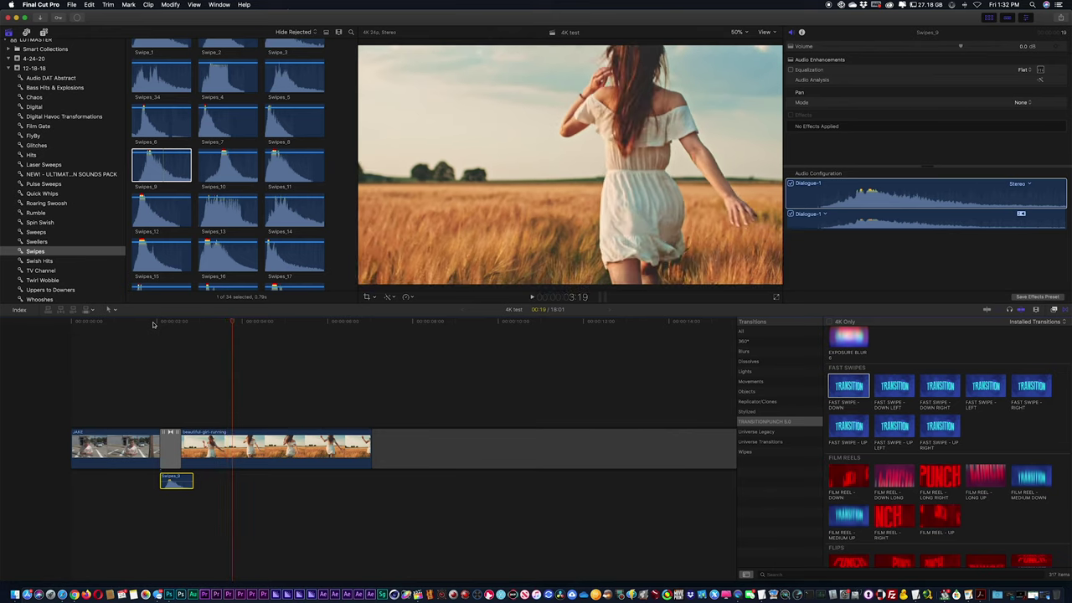
click(153, 322)
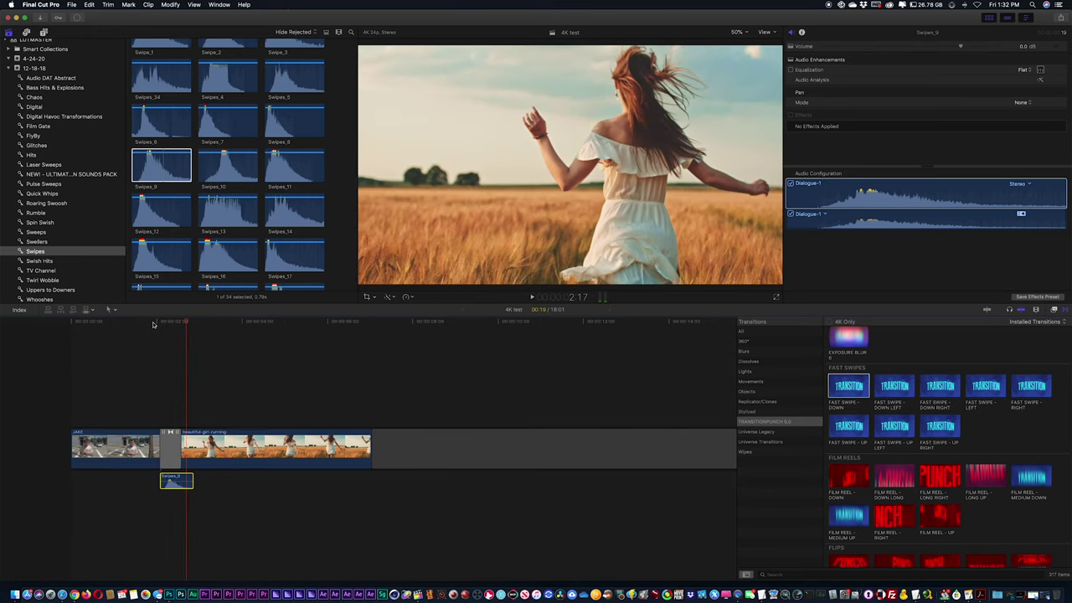